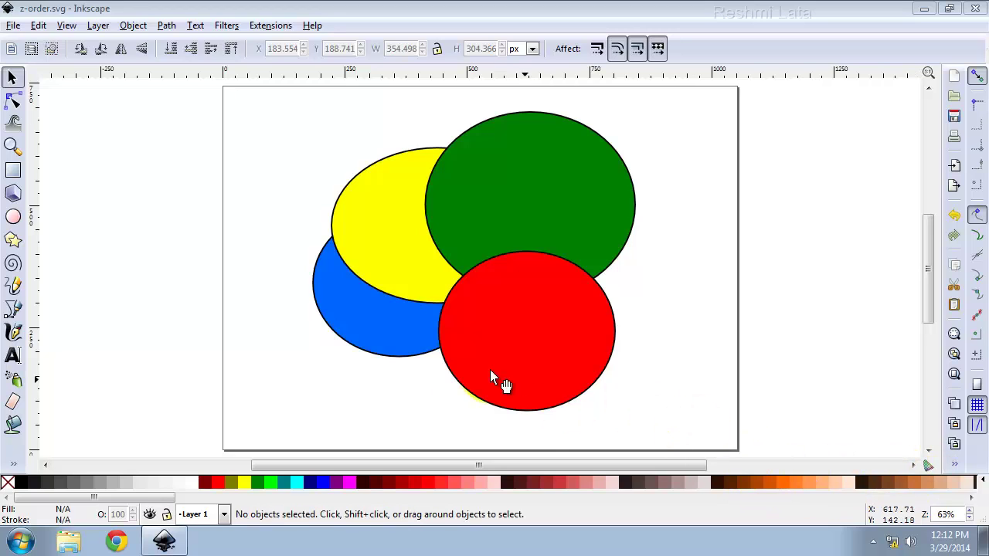
Raise the blue ellipse to the top of the stacking order and clear the selection.
left_click(361, 316)
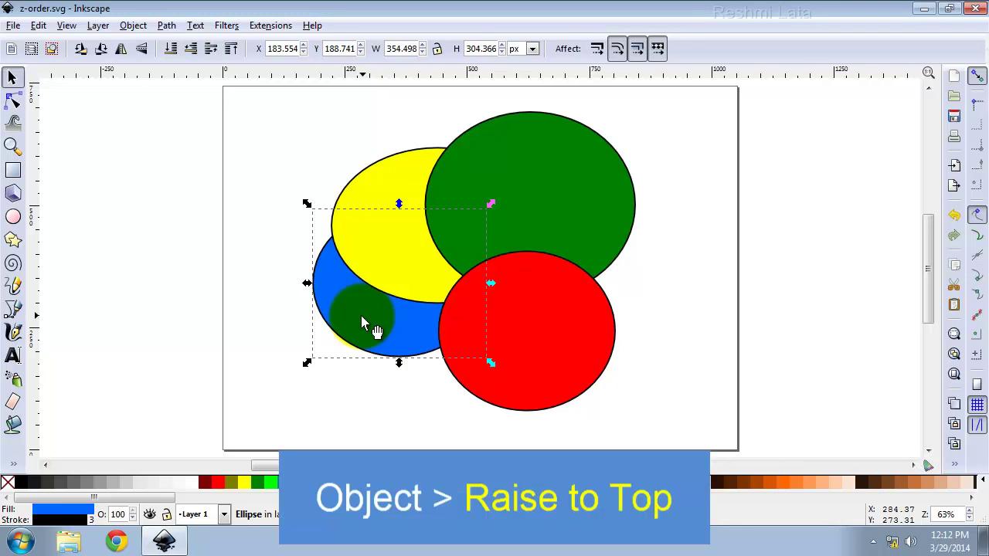
left_click(133, 25)
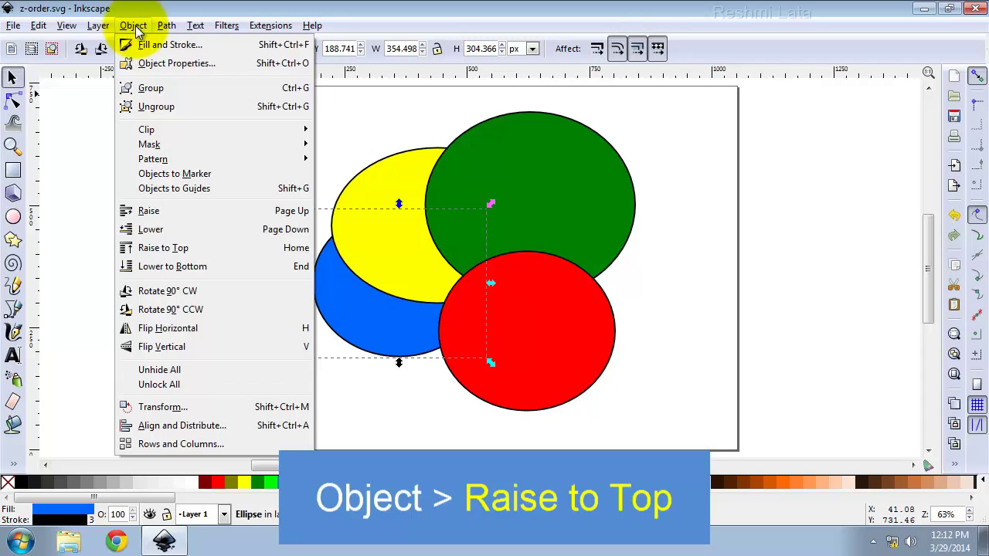
left_click(184, 248)
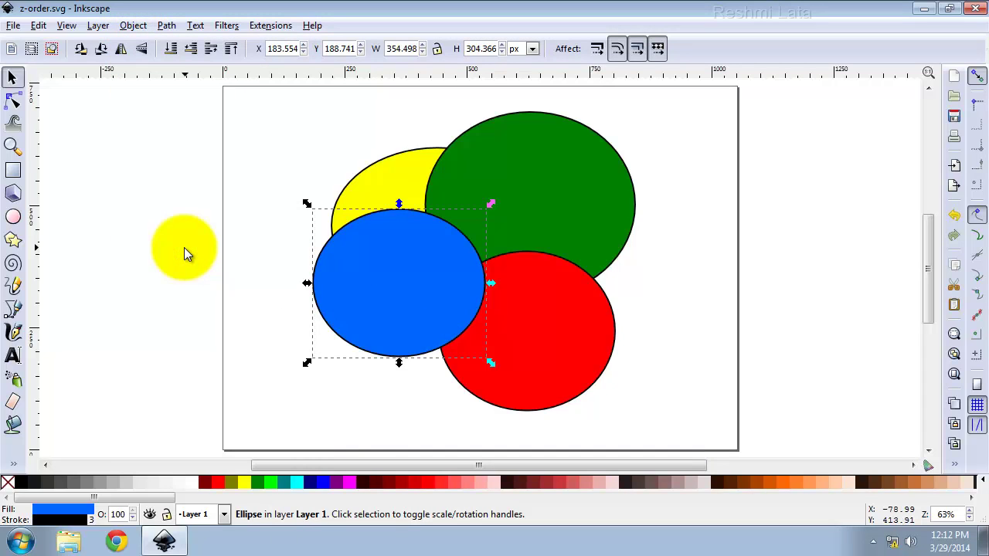
left_click(231, 303)
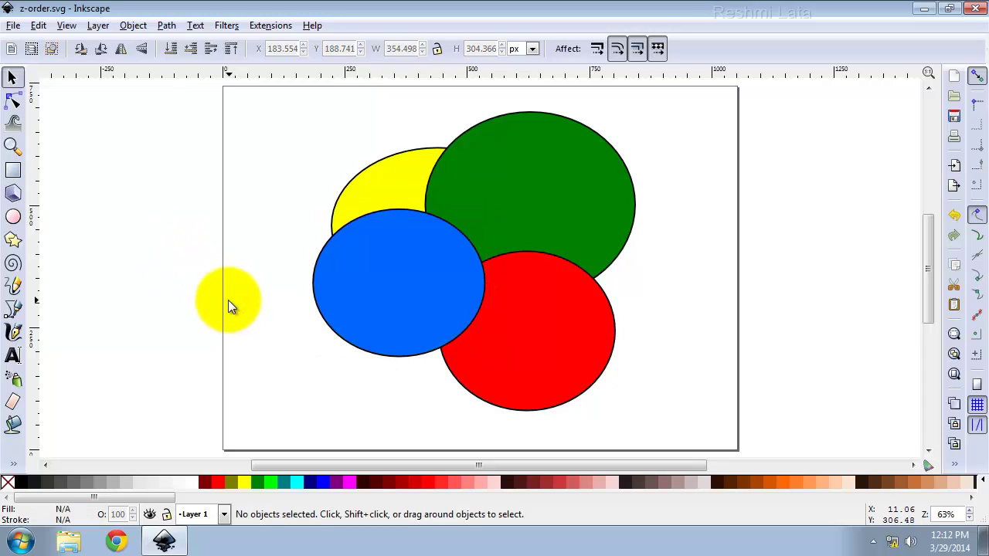
Raise the yellow ellipse to the top of the stack, above the other ellipses, and deselect it.
left_click(400, 178)
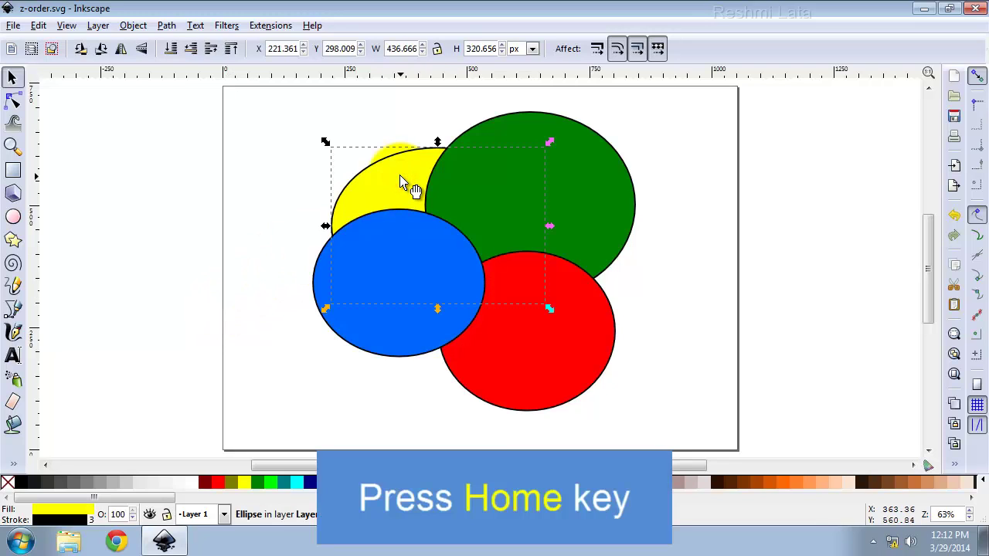
key("Home")
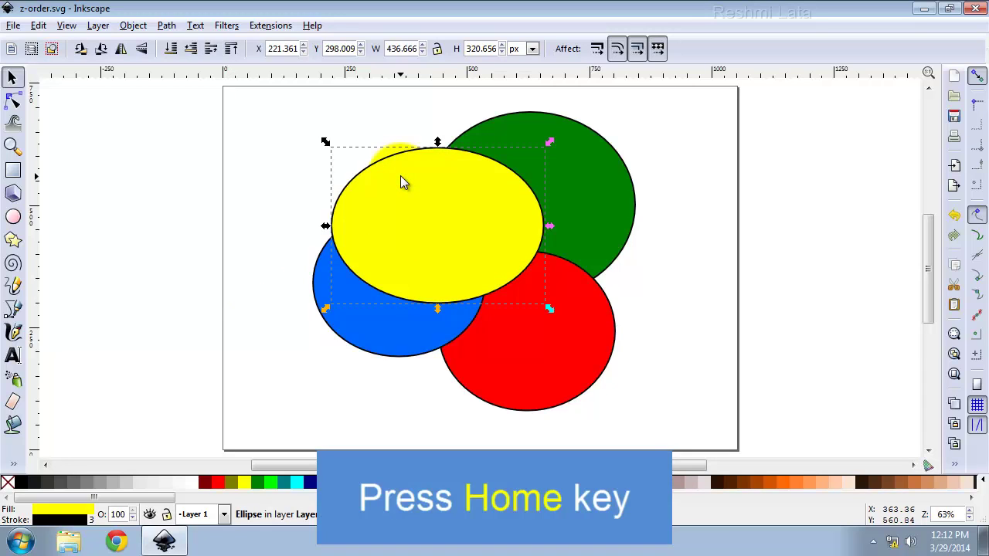
left_click(241, 286)
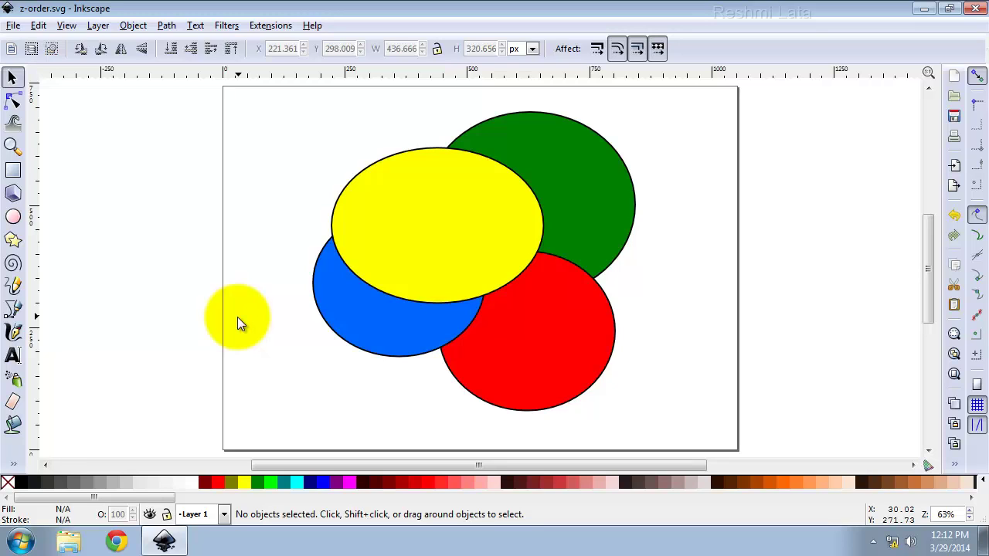
Lower the yellow ellipse to the bottom of the stacking order and clear the selection.
left_click(463, 226)
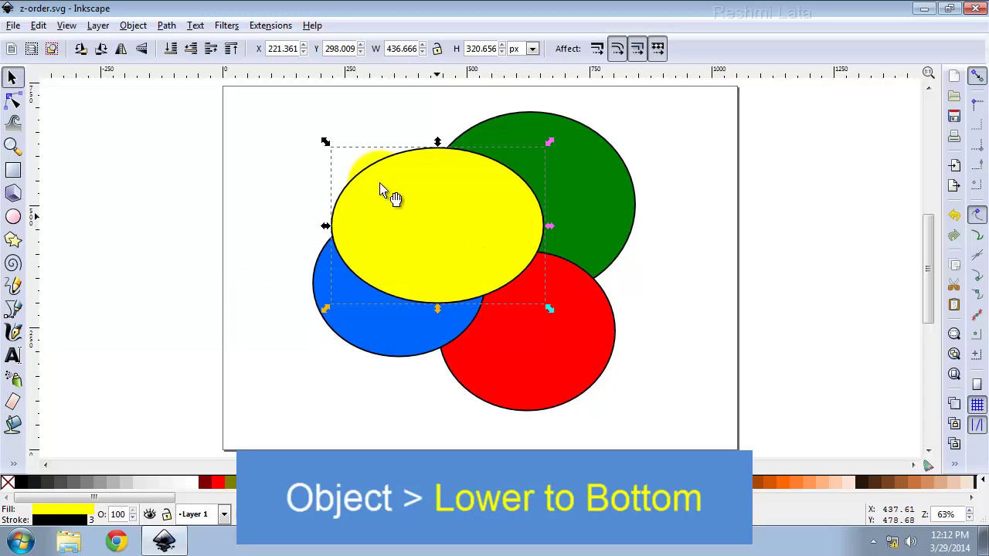
left_click(135, 26)
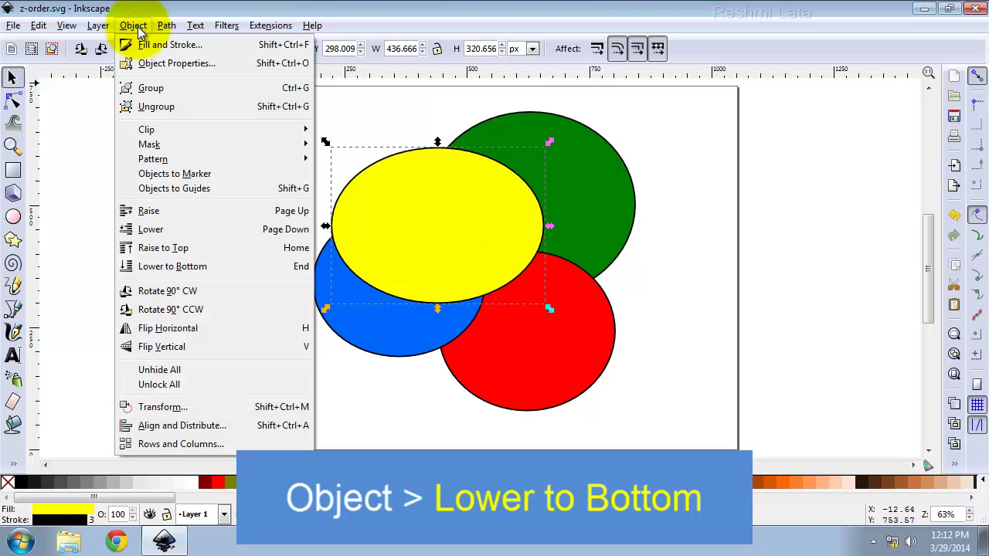
left_click(193, 266)
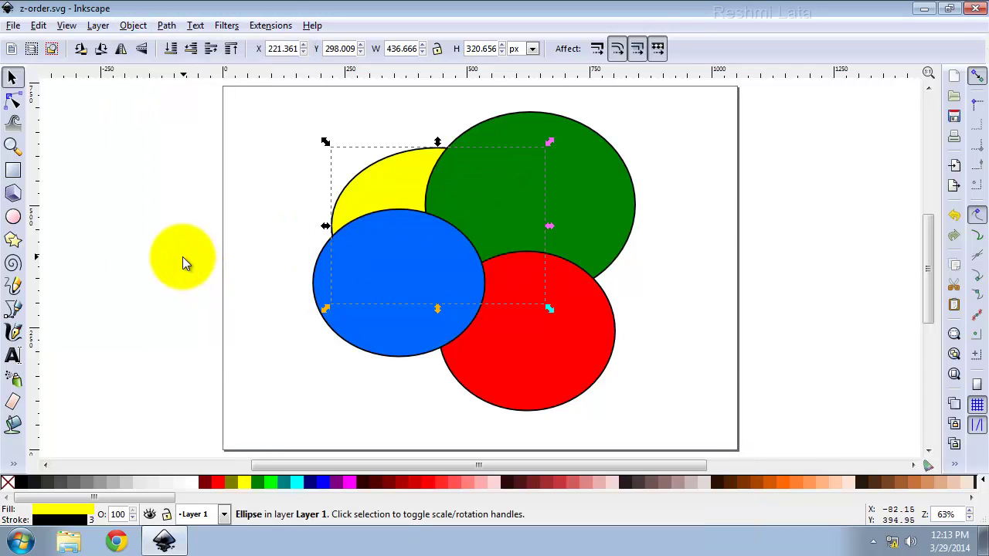
left_click(250, 328)
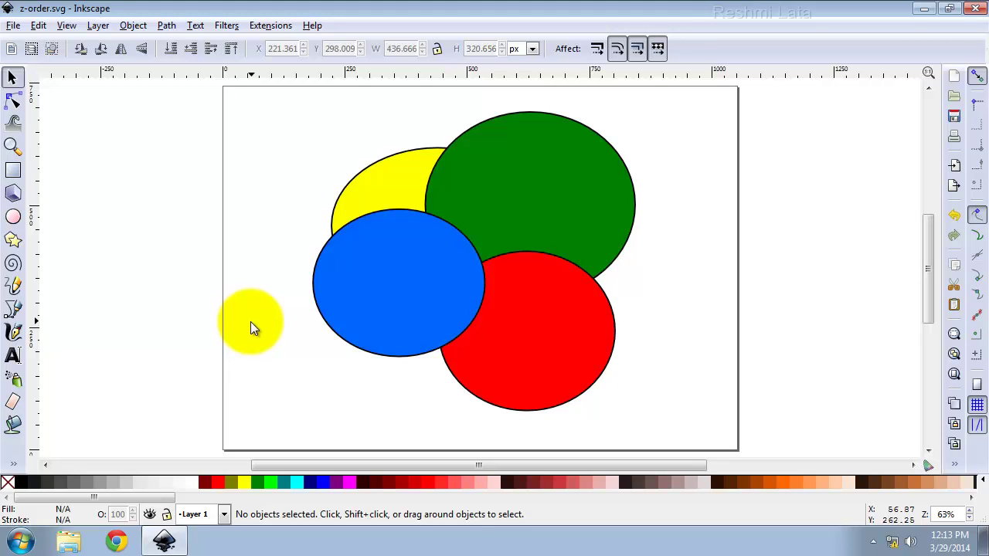
Lower the blue ellipse to the bottom of the stack, beneath the other ellipses, and deselect it.
left_click(435, 278)
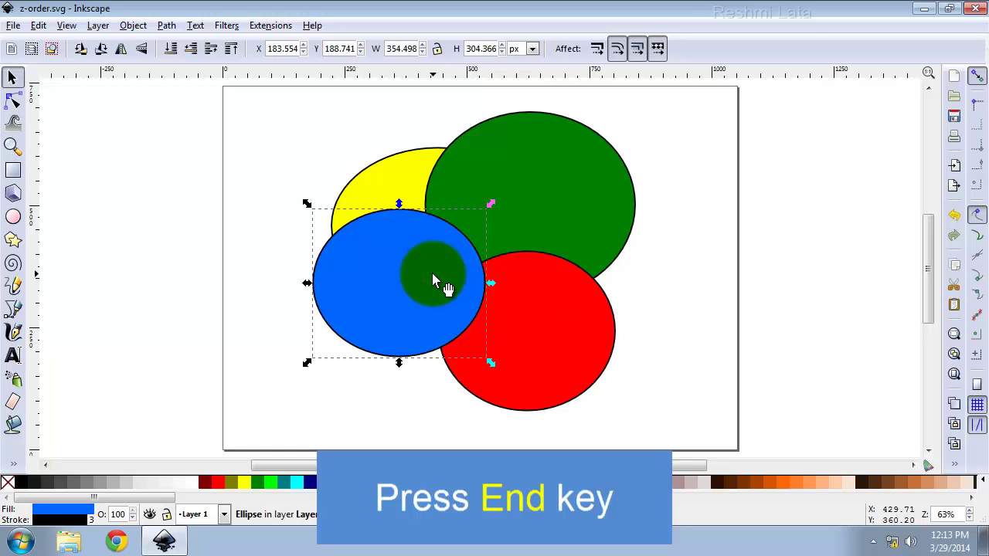
key("End")
left_click(276, 309)
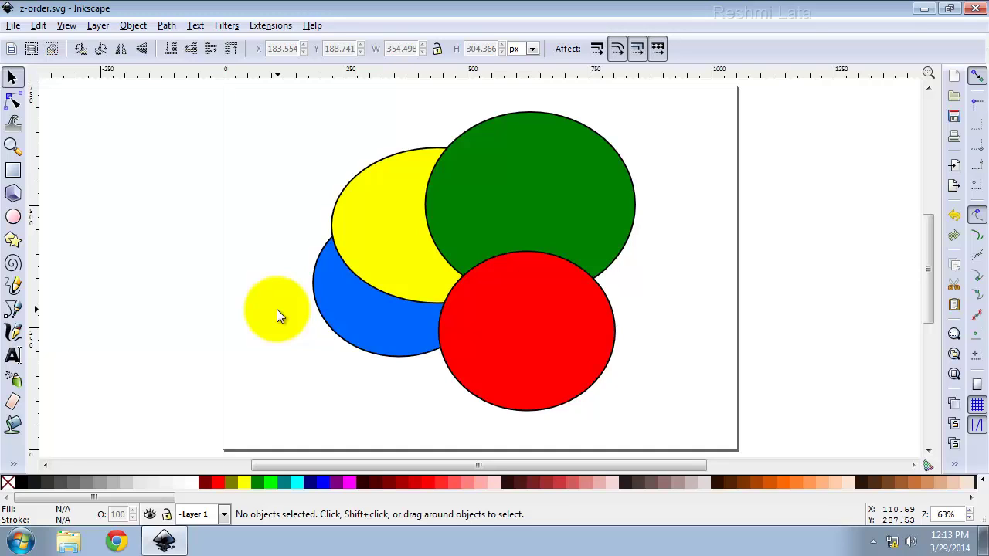
Raise the blue ellipse by one level, above the yellow ellipse, and clear the selection.
left_click(354, 303)
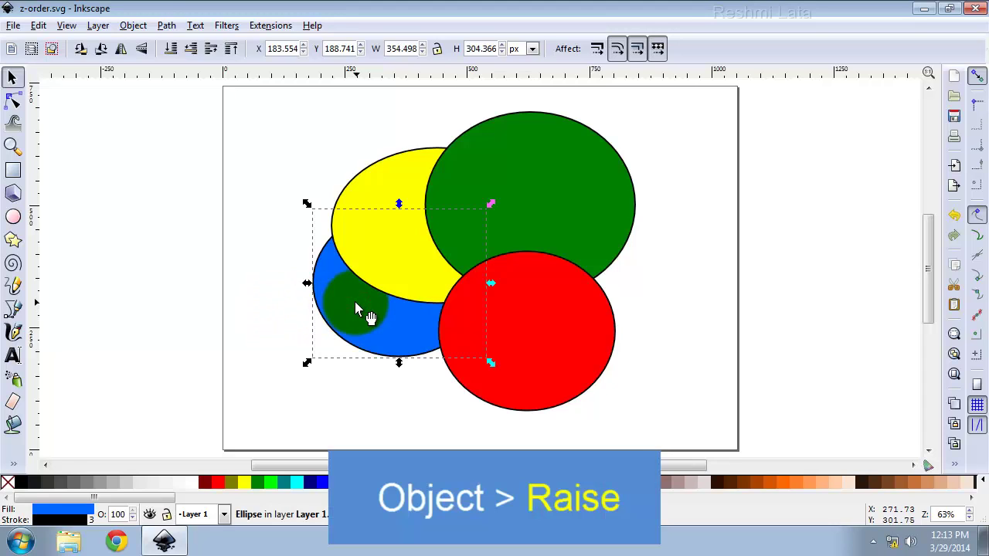
left_click(133, 25)
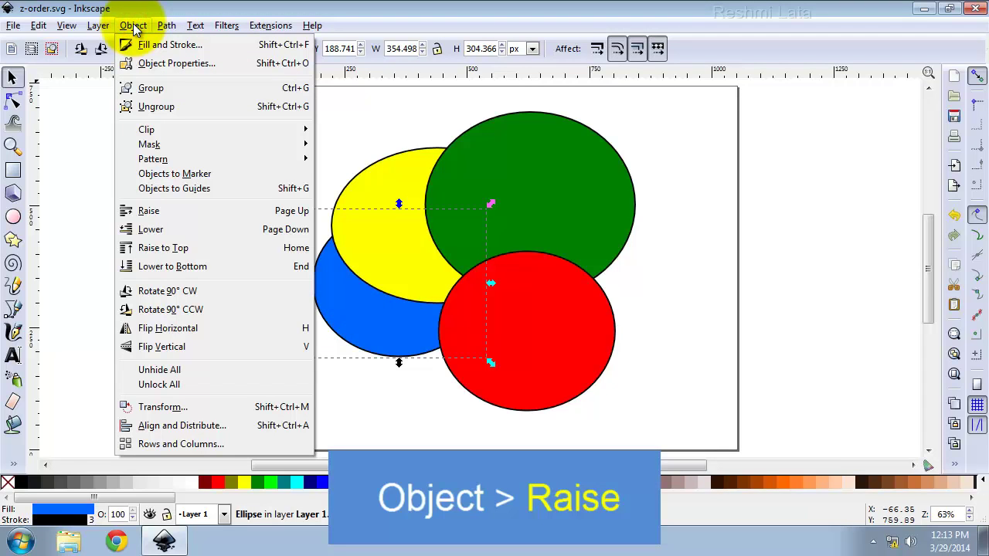
left_click(170, 212)
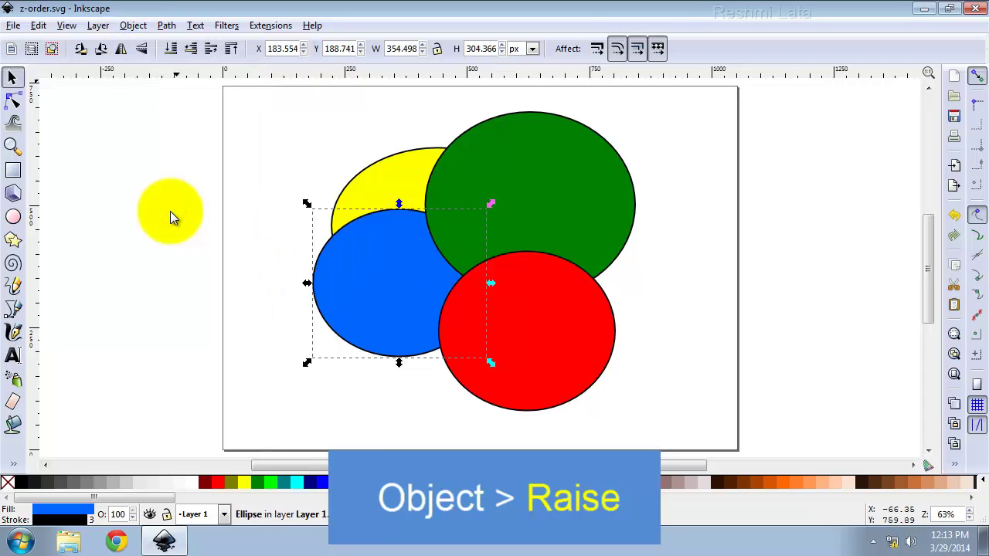
left_click(250, 315)
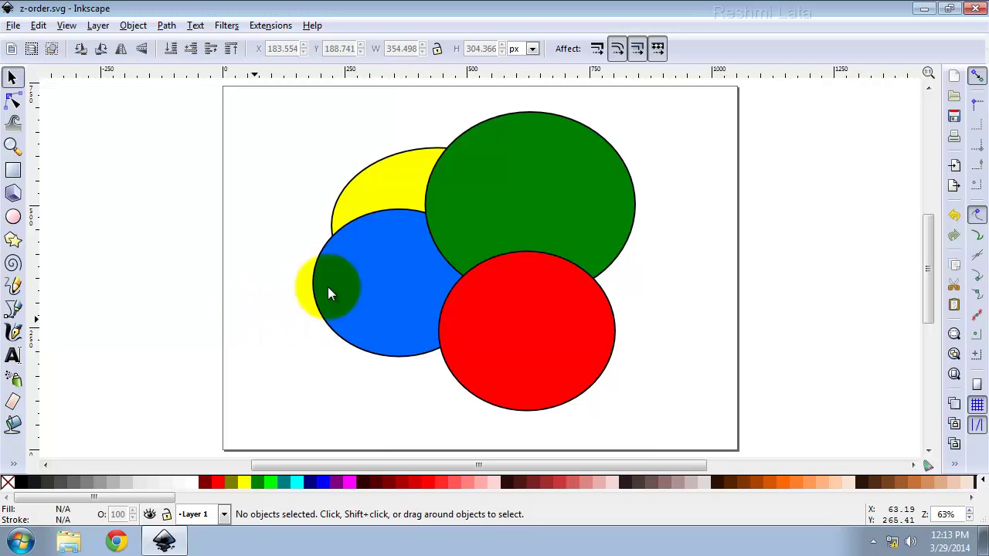
Raise the yellow ellipse by one level, above the blue ellipse, and clear the selection.
left_click(381, 200)
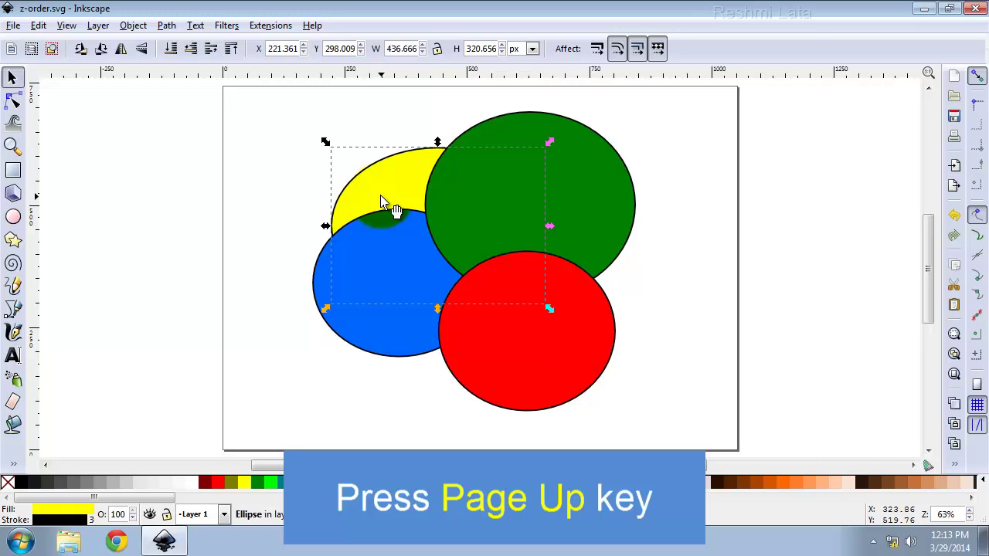
key("Page_Up")
left_click(279, 259)
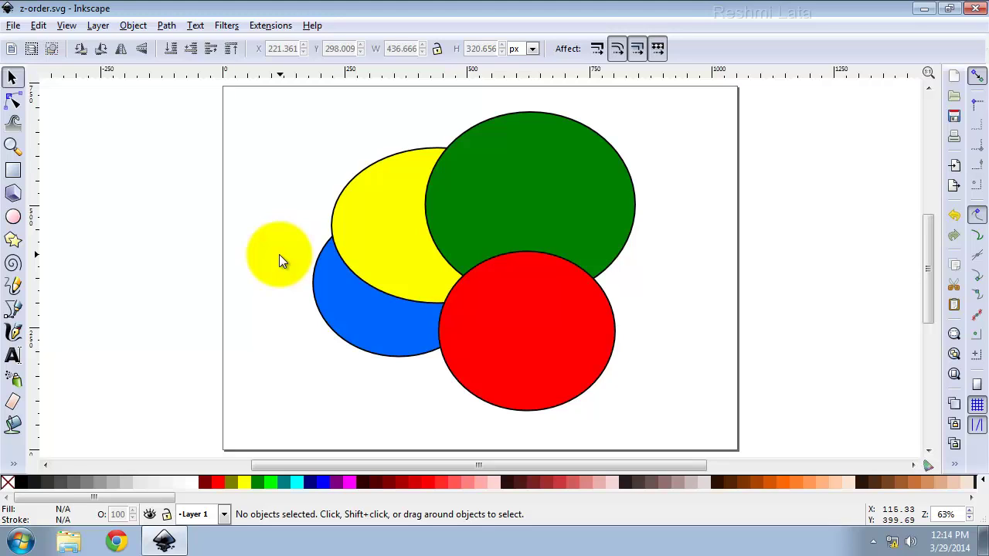
Lower the red ellipse by one level, behind the green ellipse, and clear the selection.
left_click(524, 300)
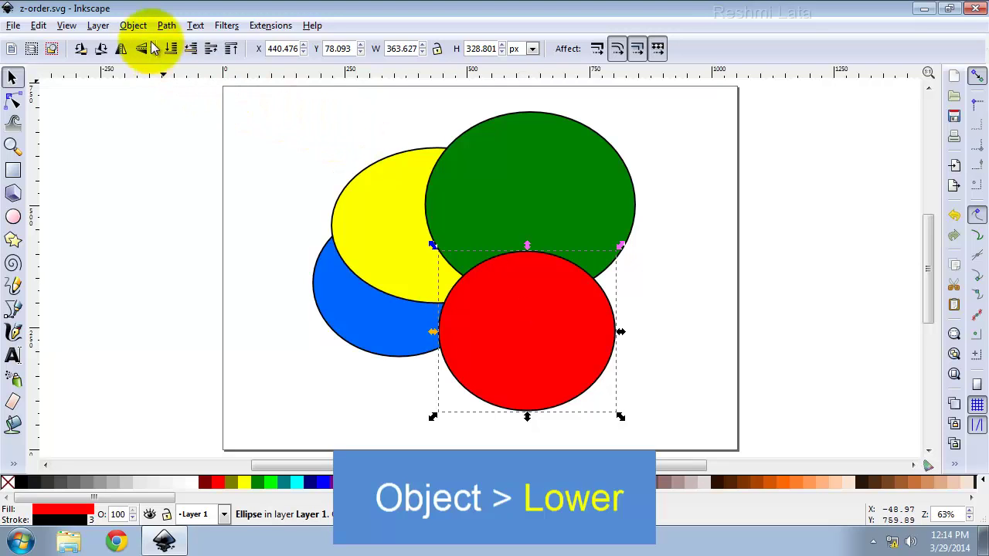
left_click(133, 26)
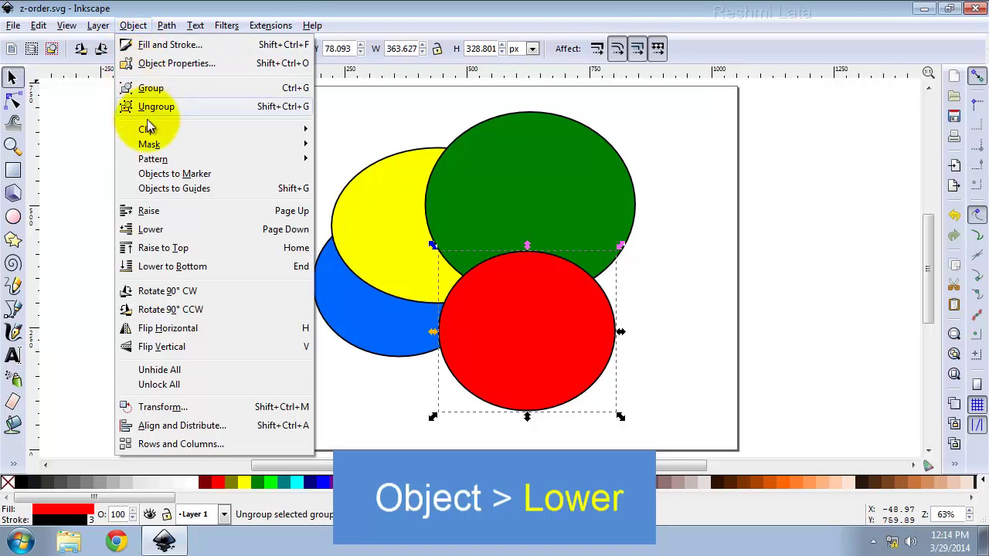
left_click(152, 230)
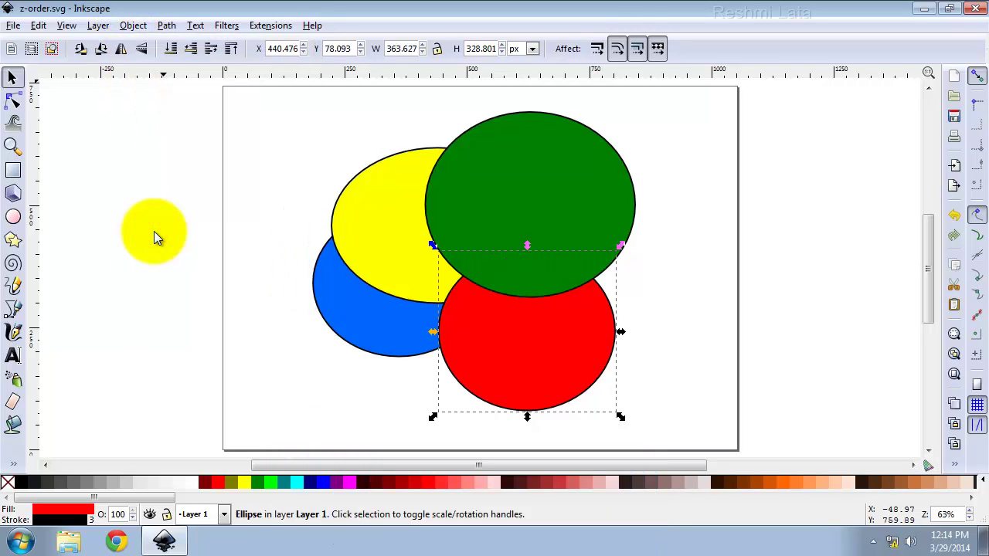
left_click(288, 308)
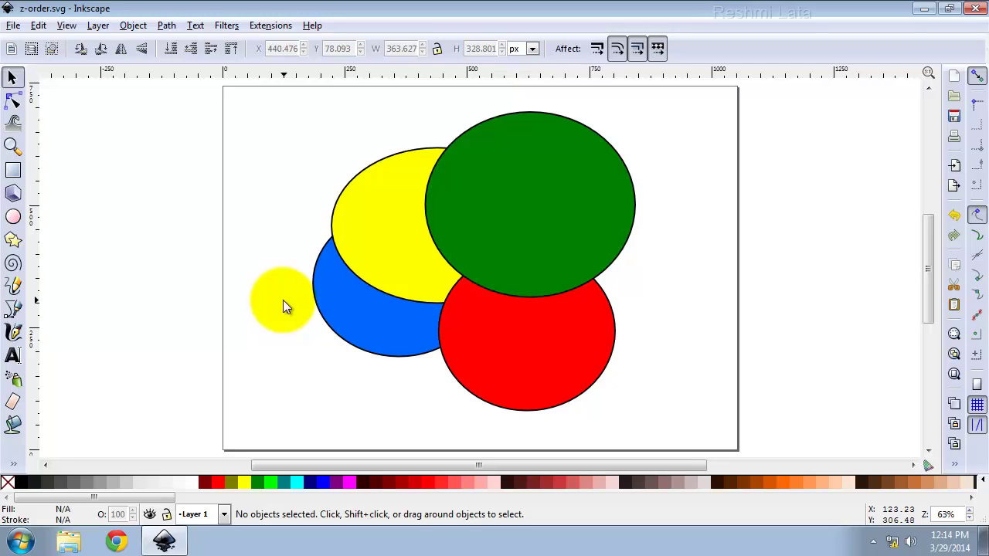
Lower the green ellipse by one level, behind the red ellipse, and clear the selection.
left_click(538, 216)
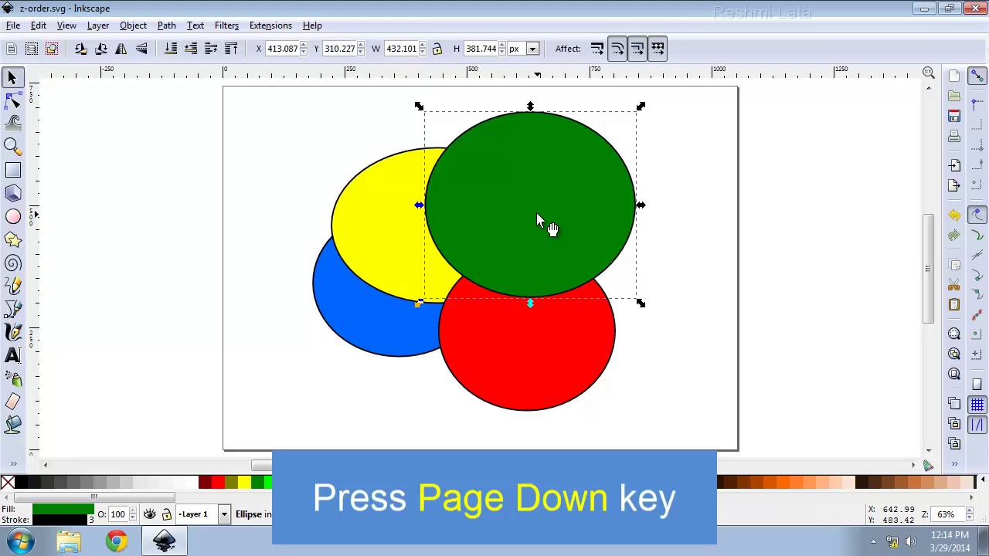
key("Page_Down")
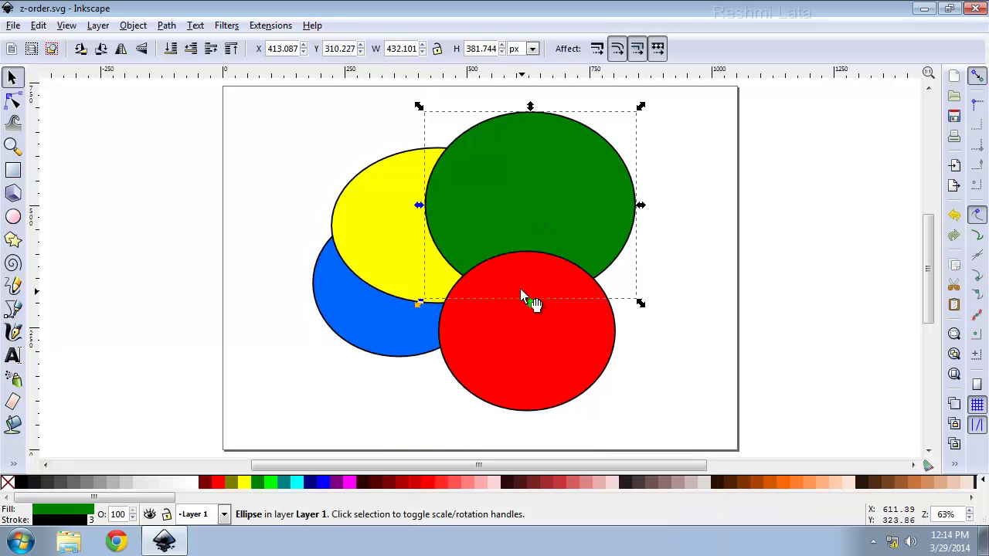
left_click(261, 333)
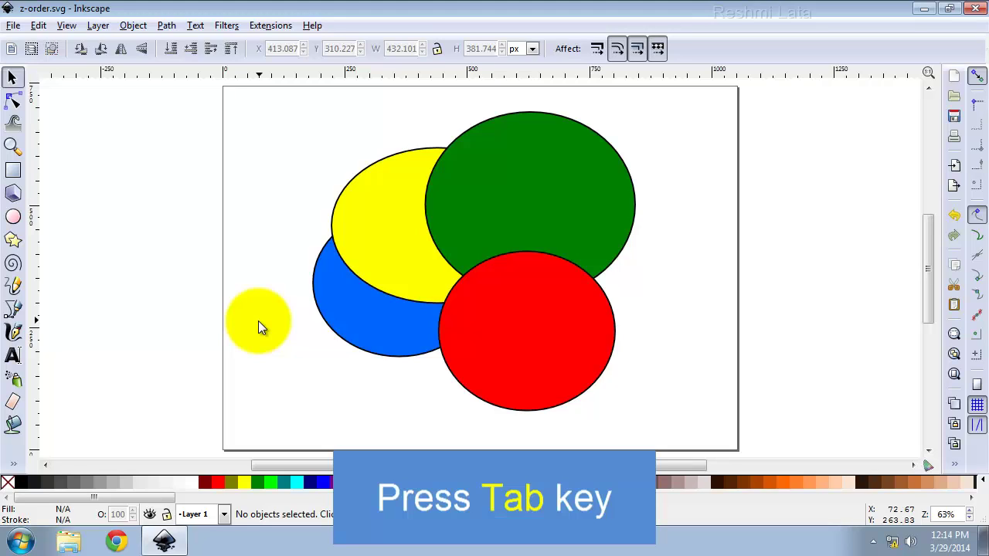
Cycle the selection upward through the stacking order until the green ellipse is selected, and clear the selection.
key("Tab")
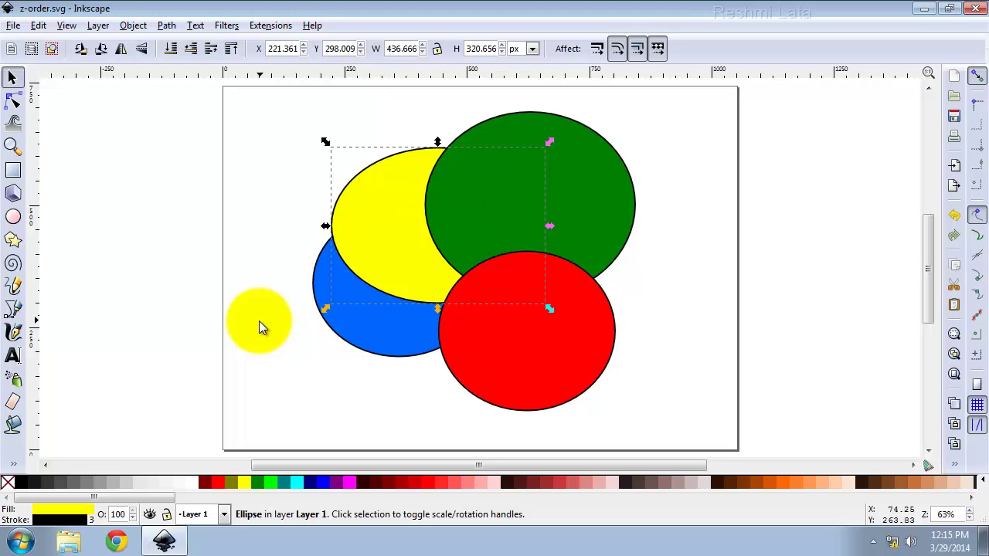
key("Tab")
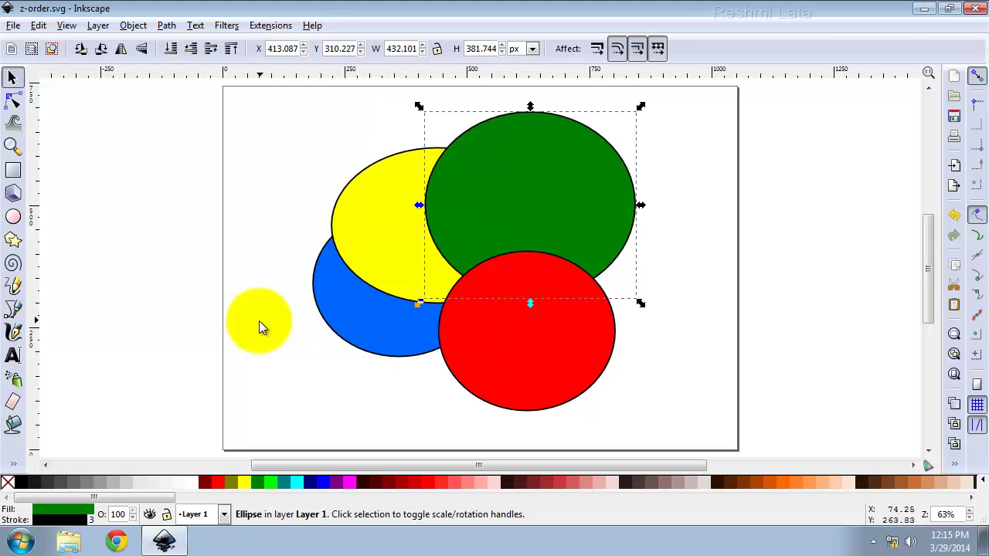
left_click(272, 322)
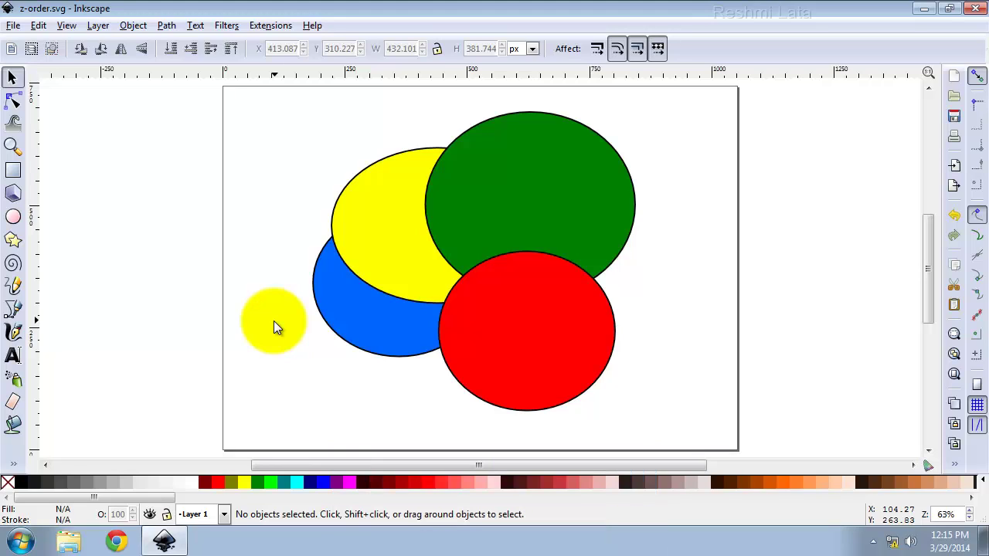
Cycle the selection in reverse, downward from the topmost ellipse through the green one to the yellow one.
key("shift")
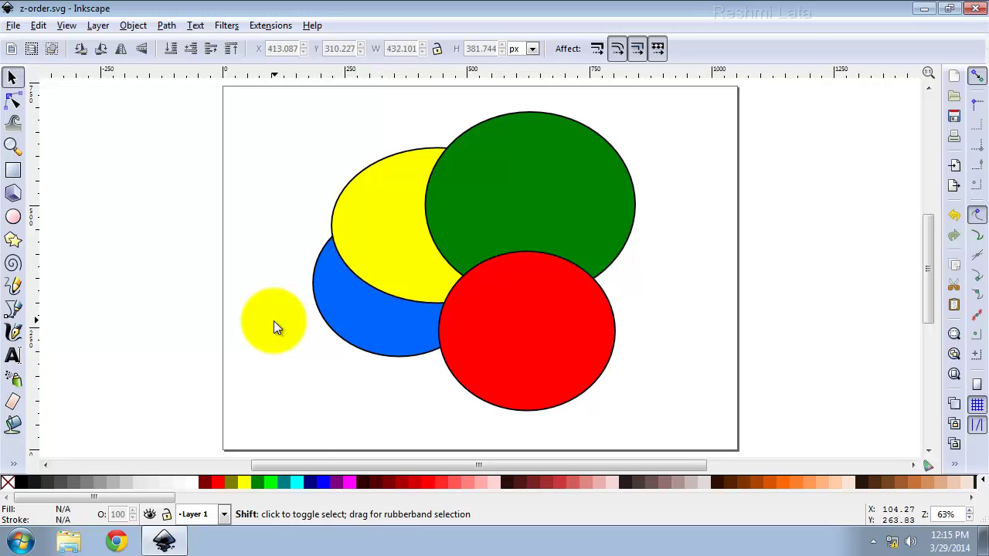
key("shift+Tab")
key("shift+Tab")
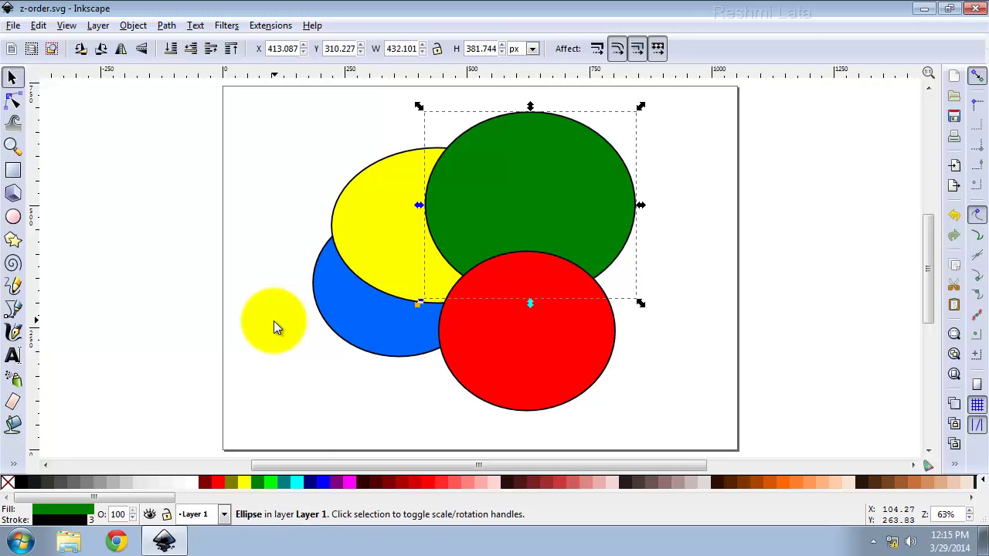
key("shift+Tab")
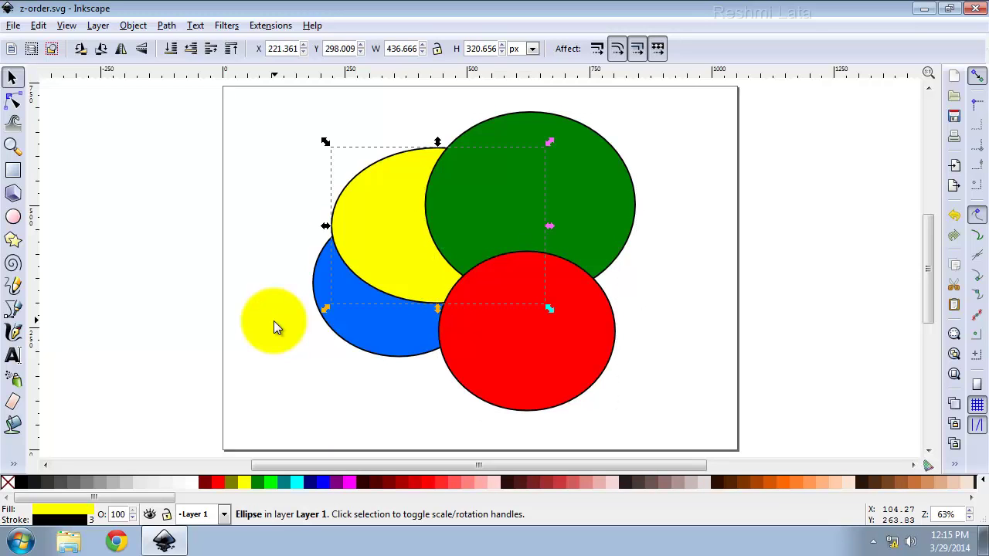